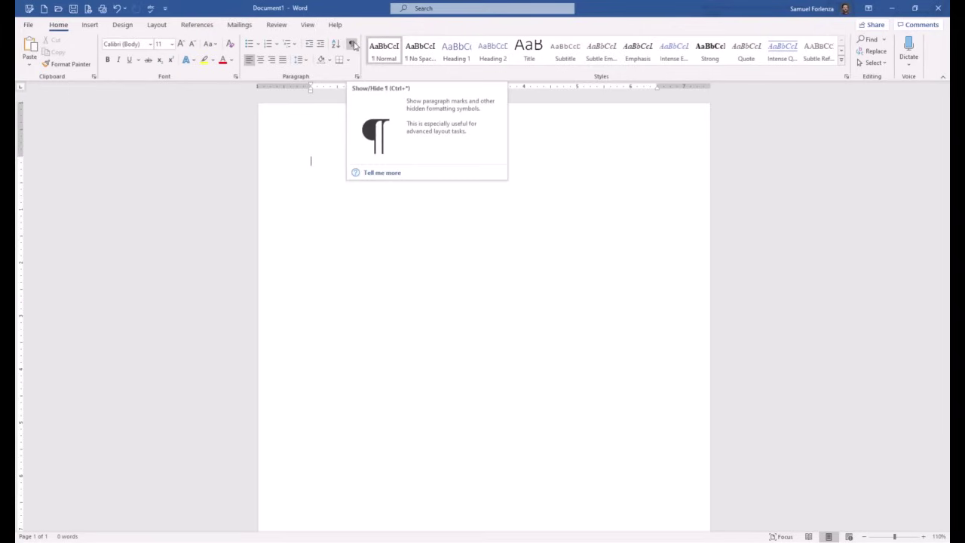
# Show paragraph marks and other hidden formatting symbols in the blank document.
pyautogui.click(352, 45)
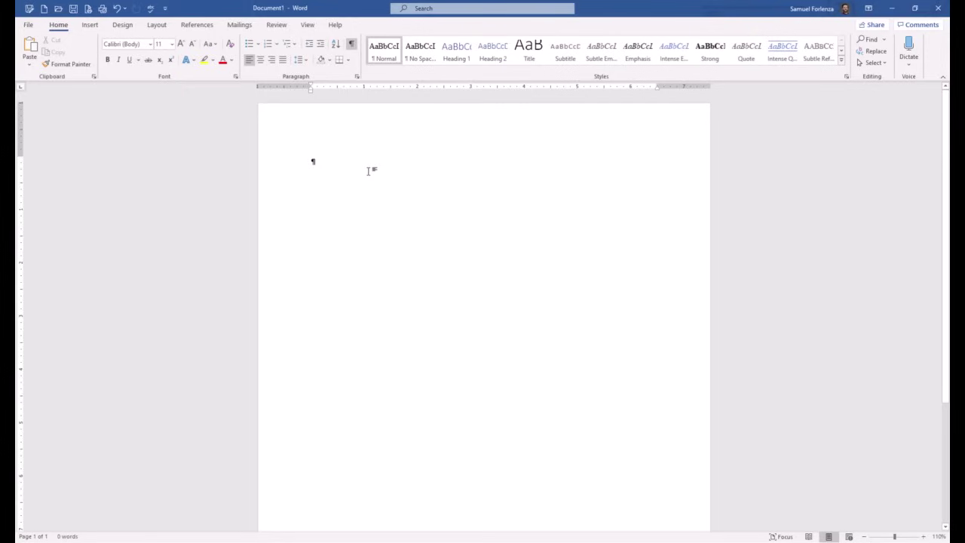
pyautogui.press('Return')
pyautogui.press('Return')
pyautogui.press('Return')
pyautogui.press('Return')
pyautogui.press('Tab')
pyautogui.press('Tab')
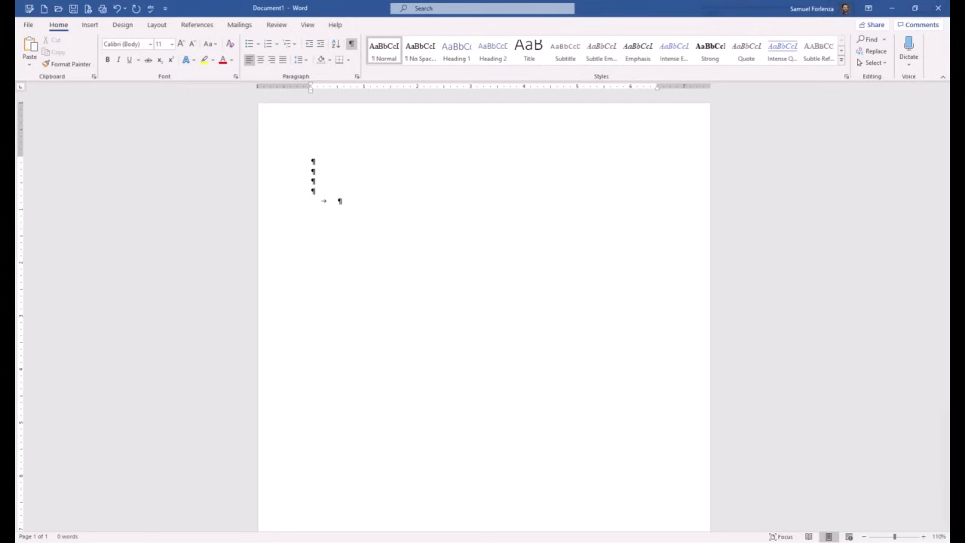
pyautogui.press('Tab')
pyautogui.press('Tab')
pyautogui.press('BackSpace')
pyautogui.press('BackSpace')
pyautogui.press('BackSpace')
pyautogui.press('BackSpace')
pyautogui.press('BackSpace')
pyautogui.press('BackSpace')
pyautogui.press('BackSpace')
pyautogui.press('BackSpace')
# Review the custom page margins and accept 1" on all sides for the whole document.
pyautogui.click(163, 27)
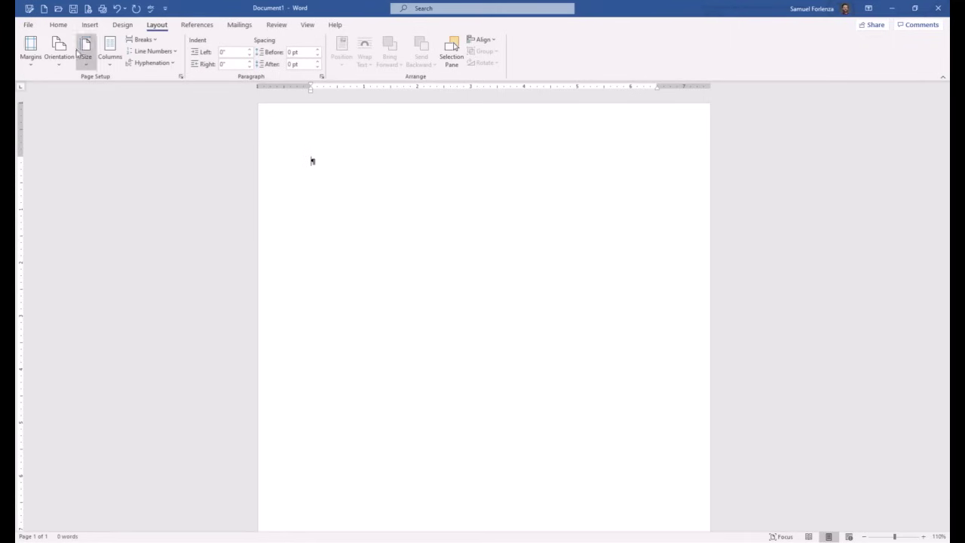
pyautogui.click(36, 67)
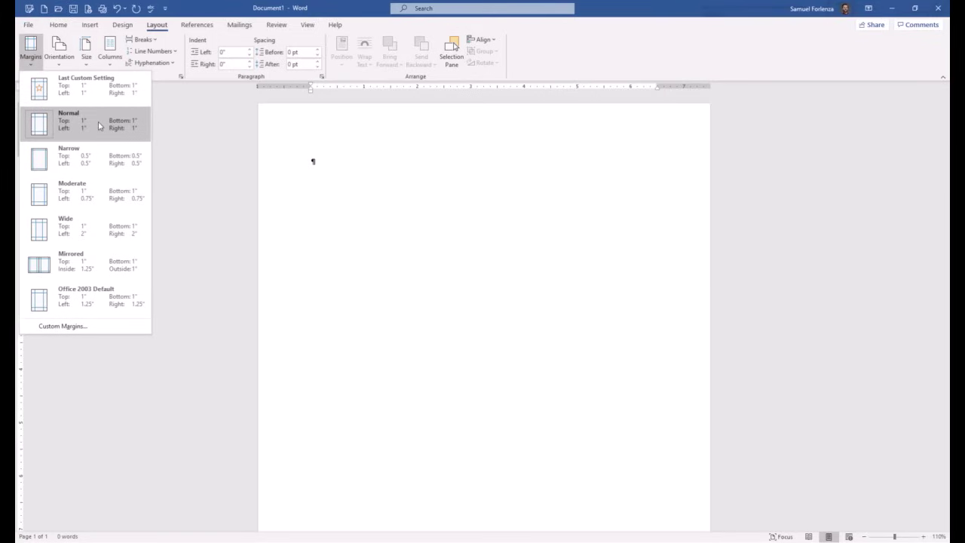
pyautogui.click(119, 326)
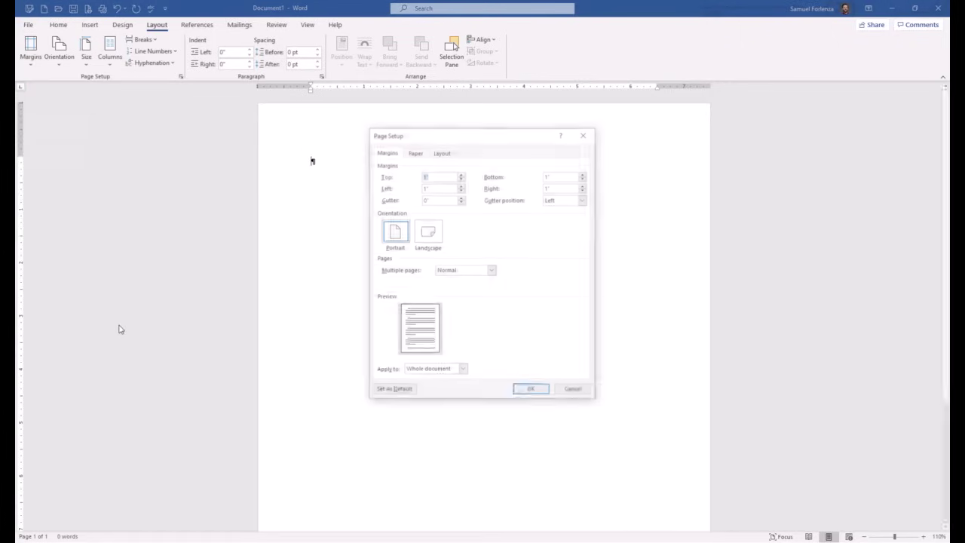
pyautogui.click(445, 177)
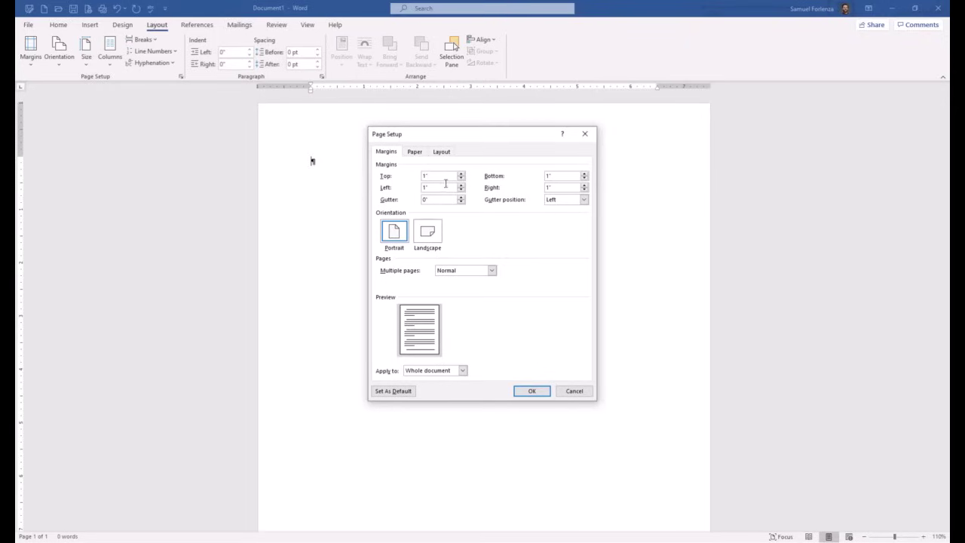
pyautogui.click(529, 391)
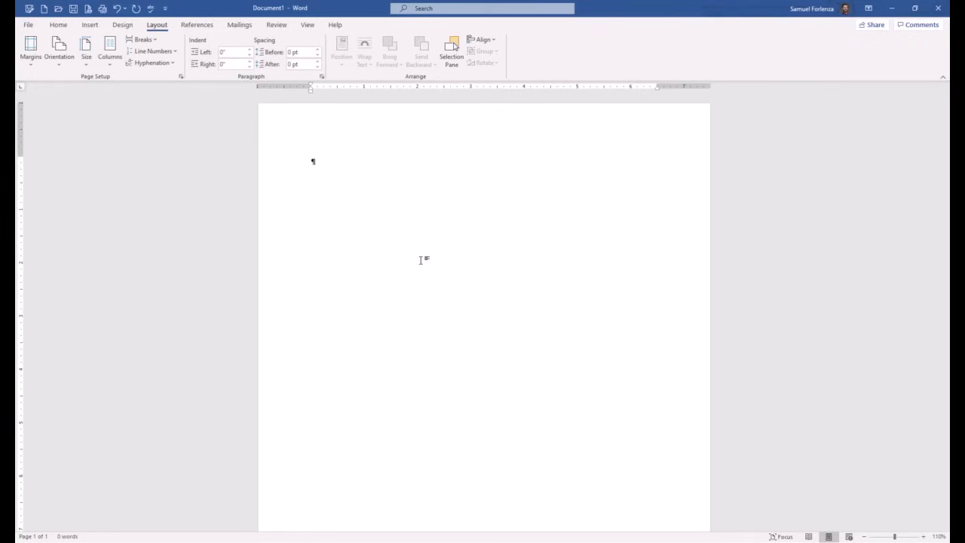
# Set the font of the empty paragraph to Times New Roman, size 12.
pyautogui.doubleClick(309, 161)
pyautogui.click(58, 25)
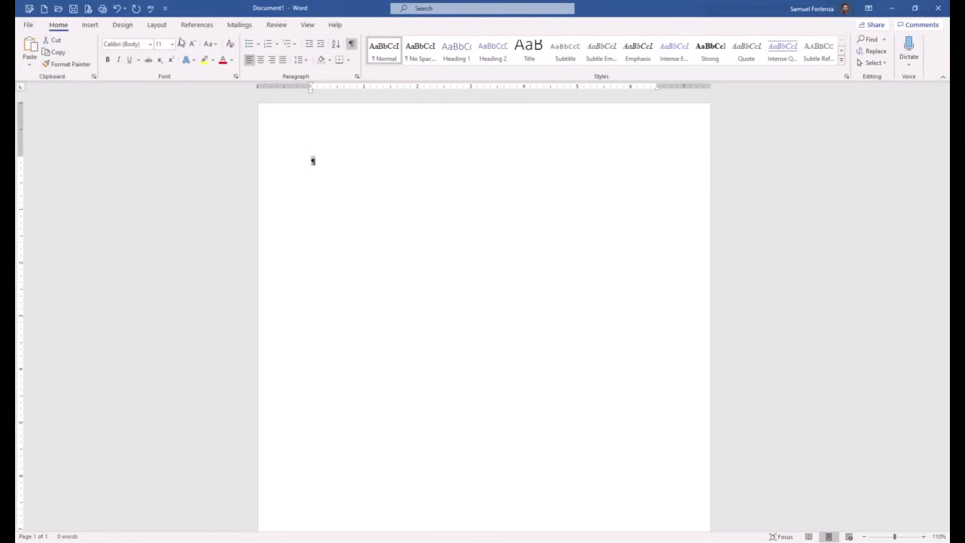
pyautogui.click(151, 44)
pyautogui.click(144, 115)
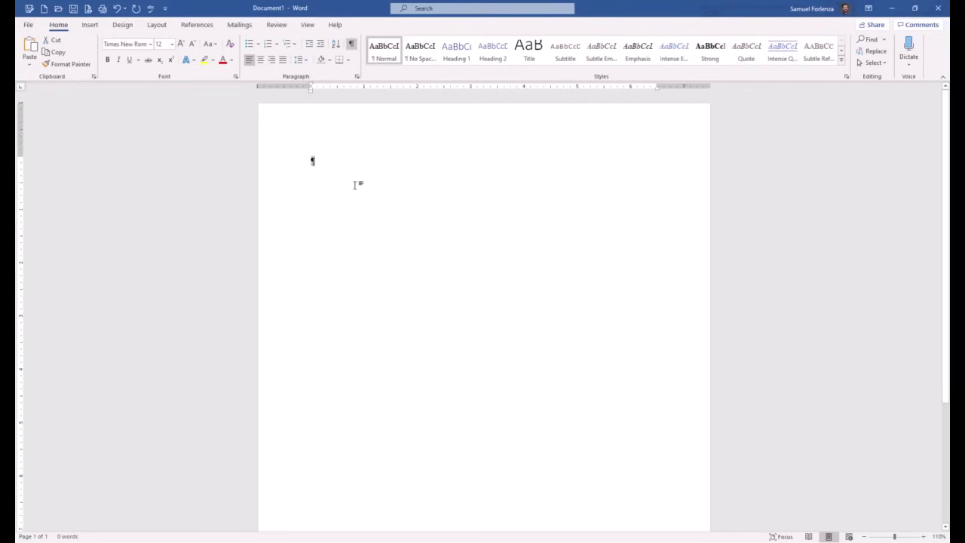
# Apply double line spacing to the empty paragraph.
pyautogui.click(304, 63)
pyautogui.click(317, 115)
pyautogui.click(337, 164)
pyautogui.hotkey('ctrl', 'z')
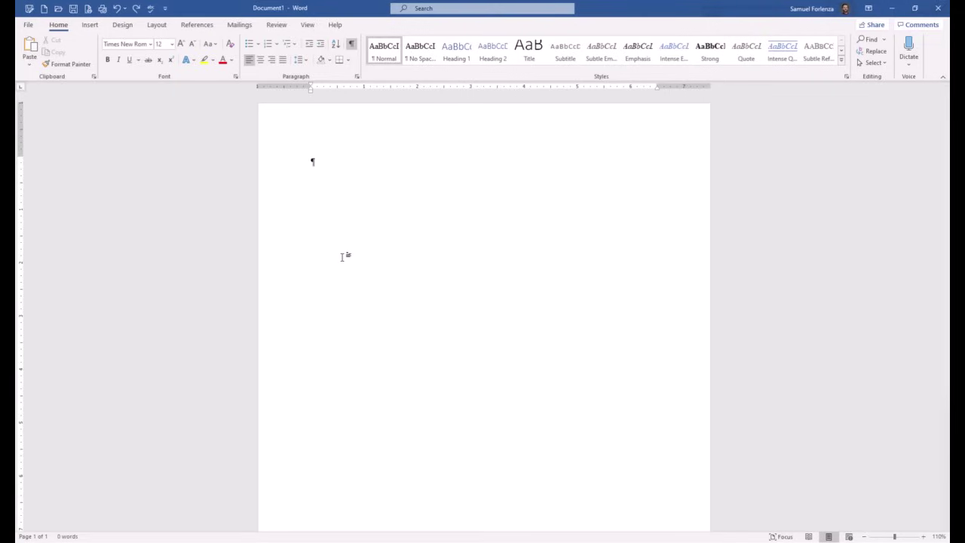
# Leave three blank lines at the start of the page and add the centred, bold title "Your Title Goes Here".
pyautogui.press('Return')
pyautogui.press('Return')
pyautogui.press('Return')
pyautogui.hotkey('ctrl', 'e')
pyautogui.write('Your Ti')
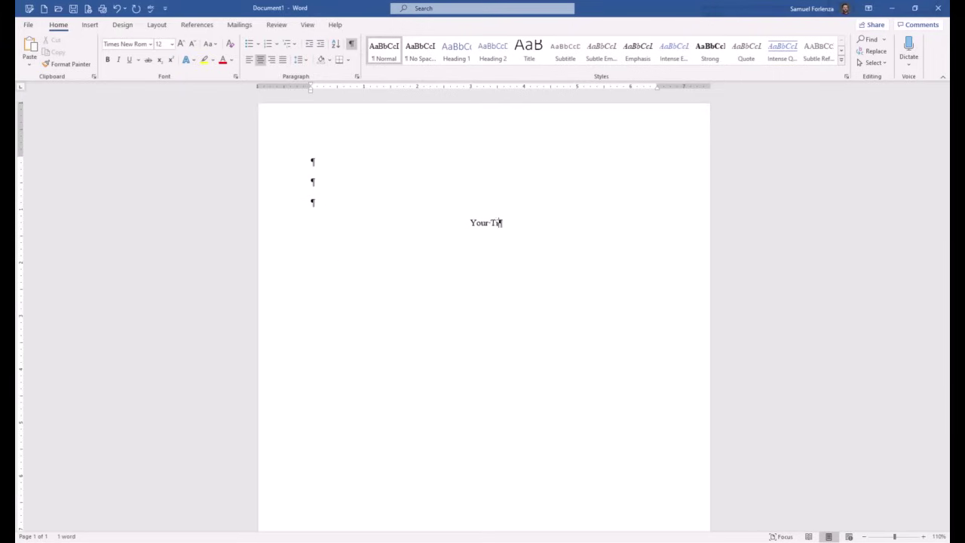
pyautogui.write('tle Goes Here')
pyautogui.hotkey('shift', 'Home')
pyautogui.hotkey('ctrl', 'b')
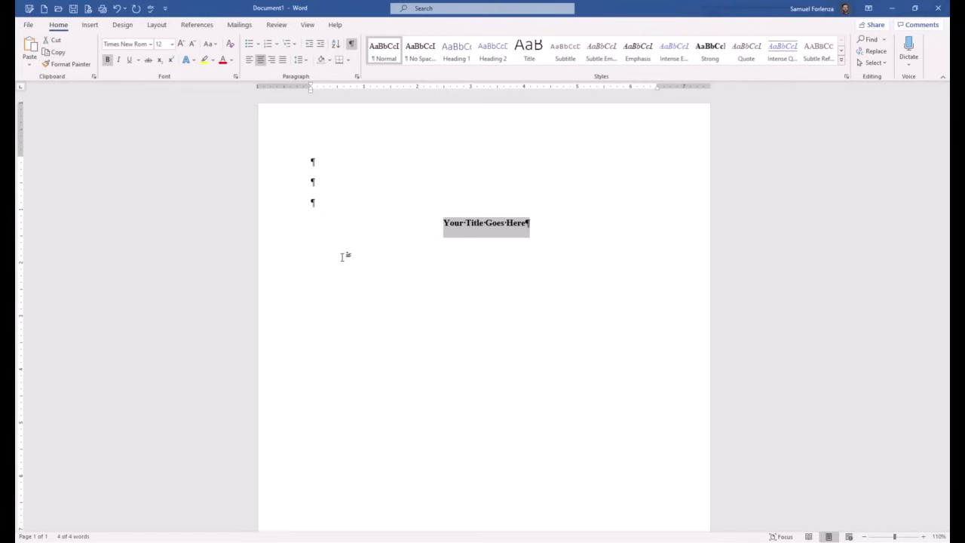
pyautogui.press('End')
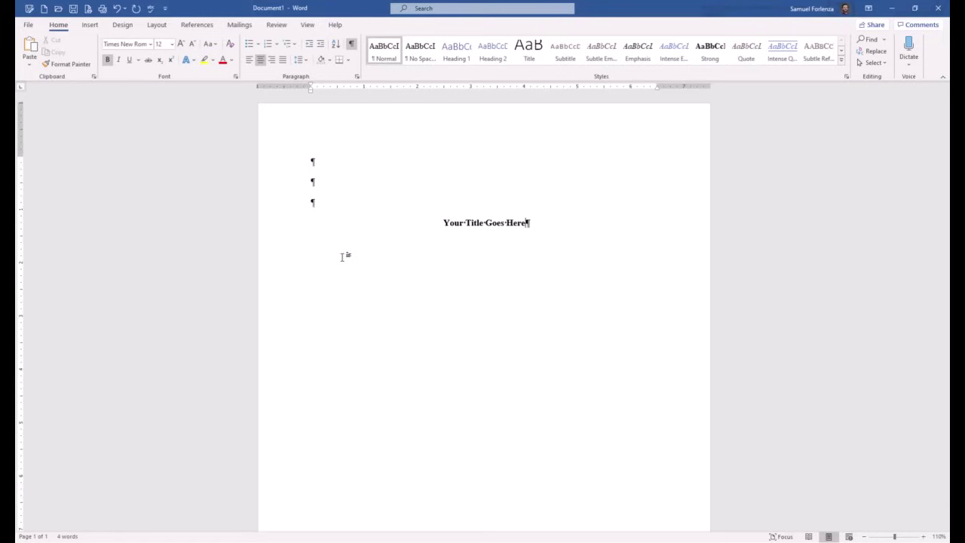
# Add a colon after the title and put the bold subtitle "Can Put a Subtitle Here" on the next line.
pyautogui.write(':')
pyautogui.press('Return')
pyautogui.write('Can Put a Subtitle Here')
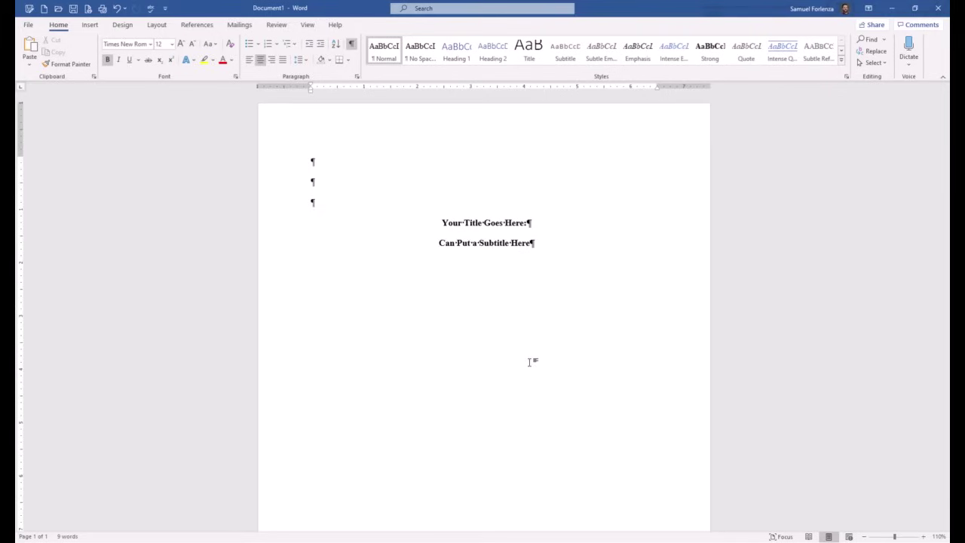
# Leave one blank line below the subtitle, and add "First M. Last" and "Department of Psychology, University Name" on separate non-bold lines.
pyautogui.hotkey('ctrl', 'z')
pyautogui.press('Return')
pyautogui.press('Return')
pyautogui.write('First M. Last')
pyautogui.press('Return')
pyautogui.write('Department of Psychology, University Name')
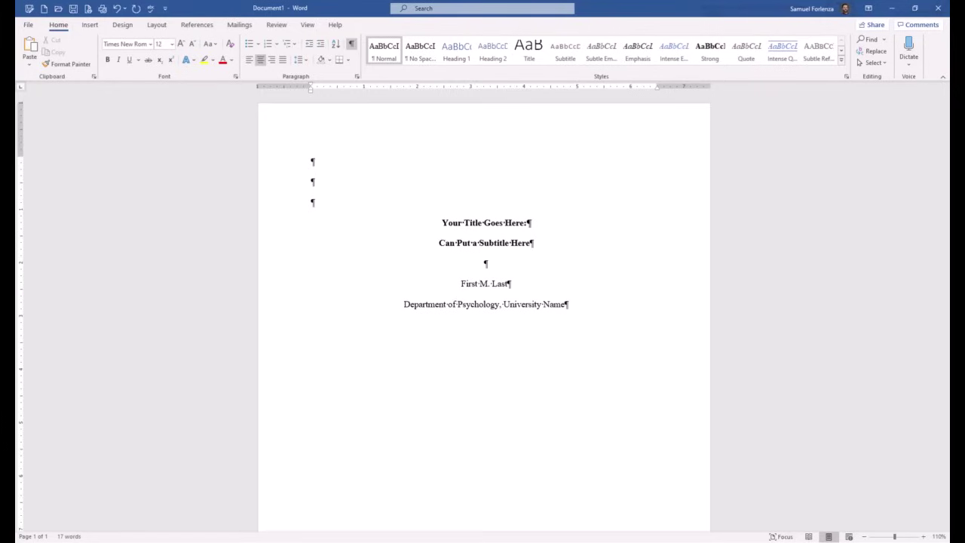
# Add the course "PSY 101: Introduction to Psychology", the instructor's name and the date "October 1, 2020" on separate lines below the affiliation.
pyautogui.press('Return')
pyautogui.write('PSY 101: Introduction to Psychology')
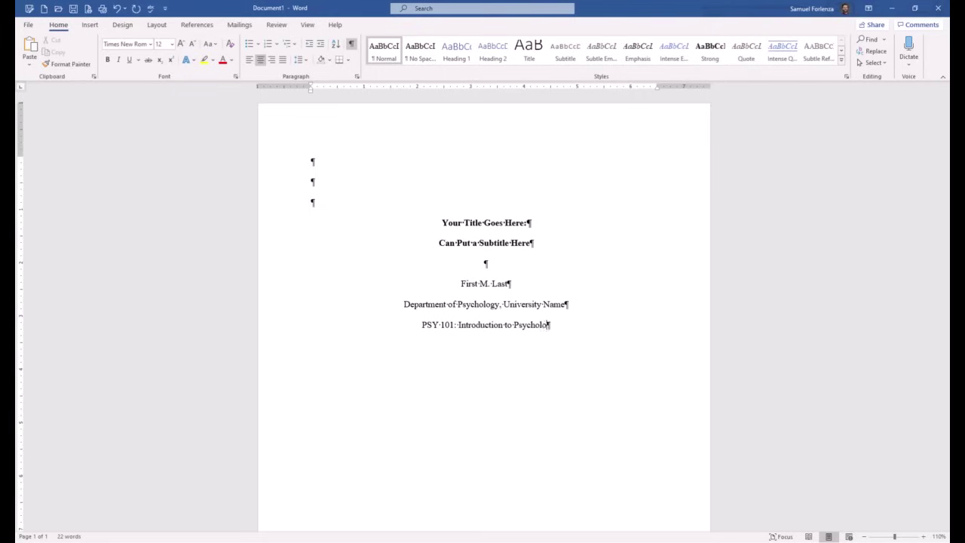
pyautogui.press('Return')
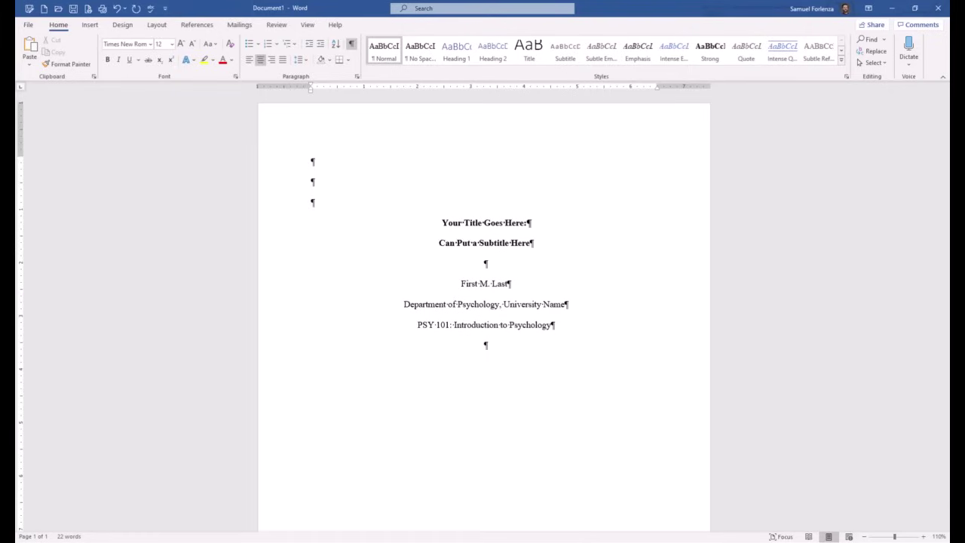
pyautogui.write('Dr. Who')
pyautogui.press('Return')
pyautogui.write('Octob')
pyautogui.press('Return')
pyautogui.write('1, 2020')
# Insert a right-aligned Plain Number 3 page number in the header and return to the document body.
pyautogui.click(88, 27)
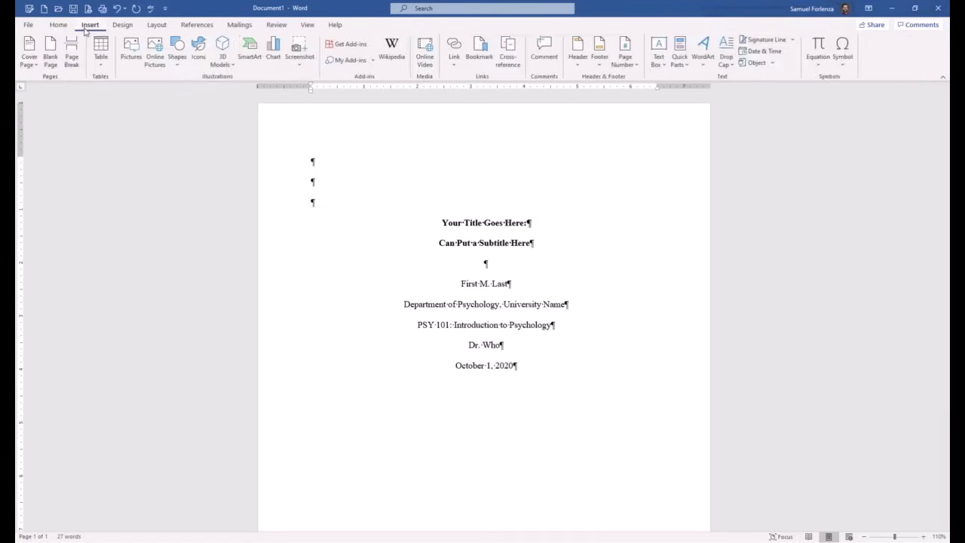
pyautogui.click(631, 69)
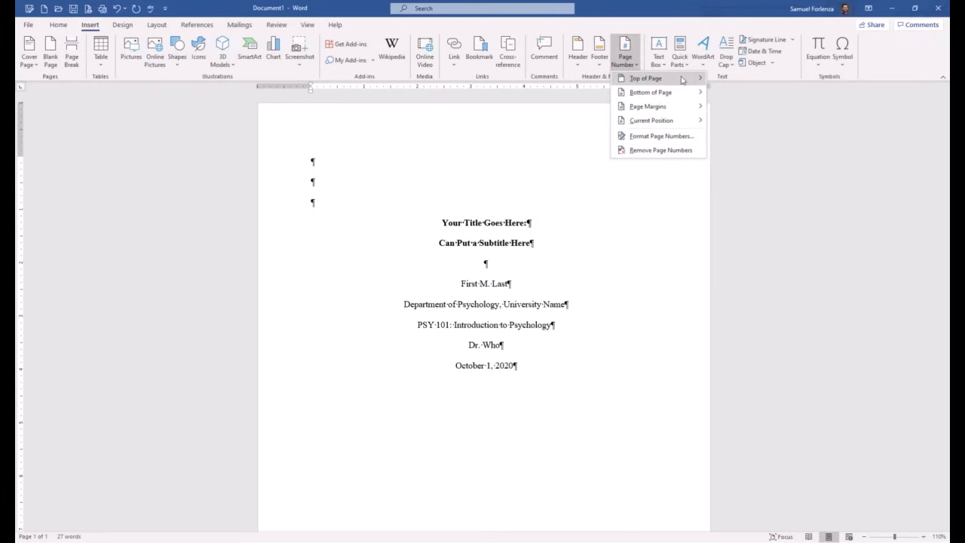
pyautogui.moveTo(681, 77)
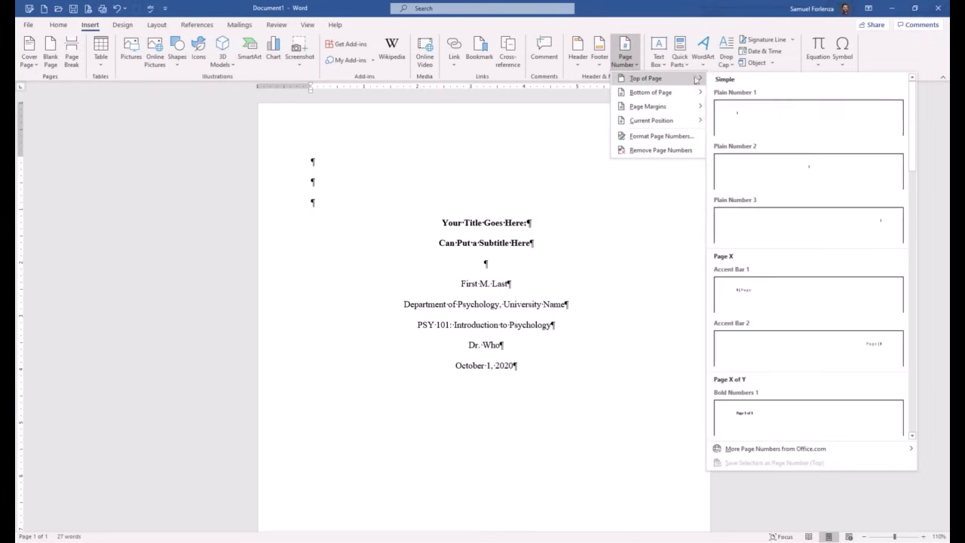
pyautogui.click(771, 226)
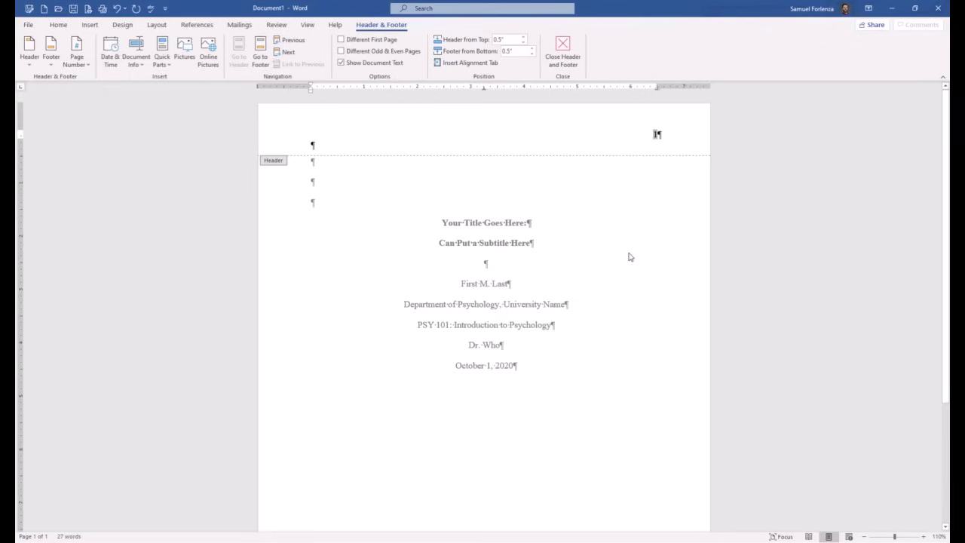
pyautogui.doubleClick(629, 257)
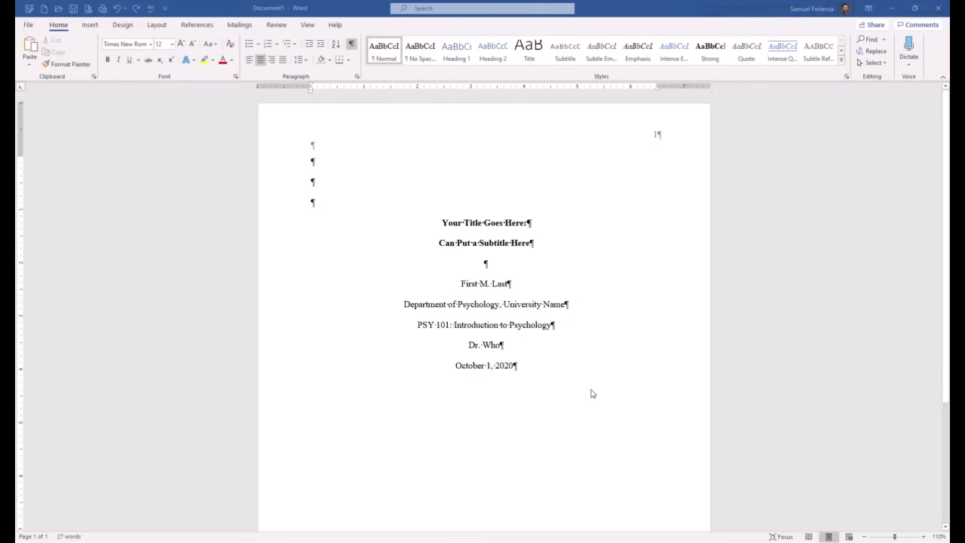
# Add three new lines below the date and insert a page break on the last one.
pyautogui.press('Return')
pyautogui.press('Return')
pyautogui.press('Return')
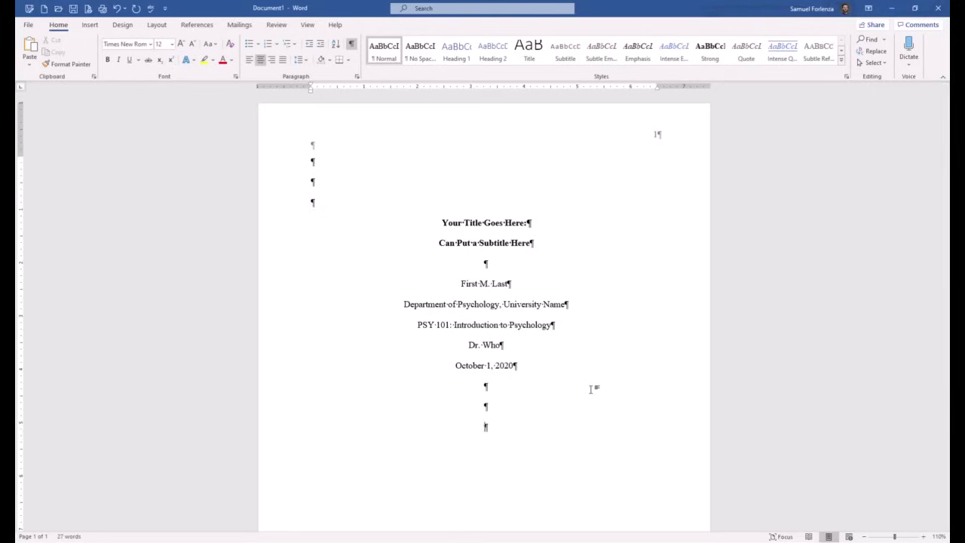
pyautogui.hotkey('ctrl', 'Return')
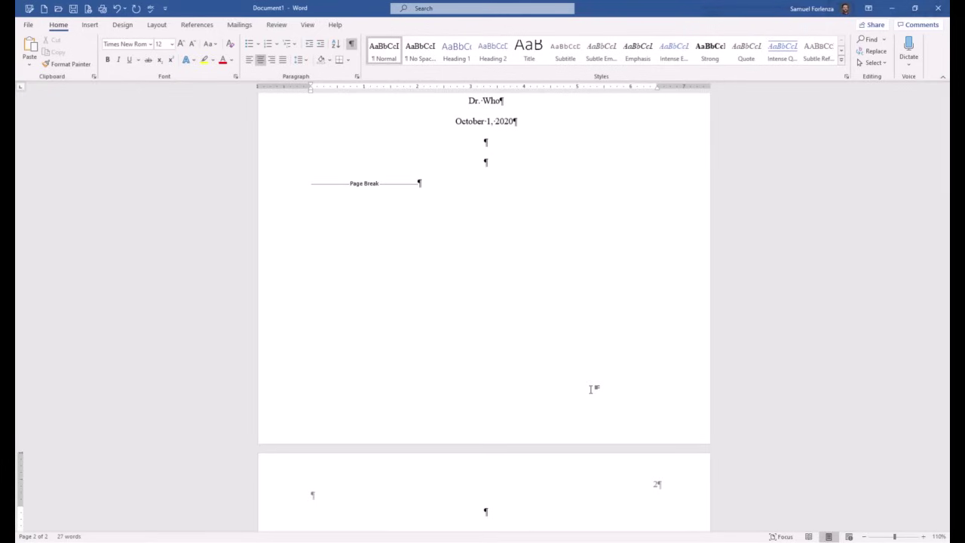
# Copy the title and subtitle from the title page and paste them at the start of page 2.
pyautogui.scroll(4, 581, 385)
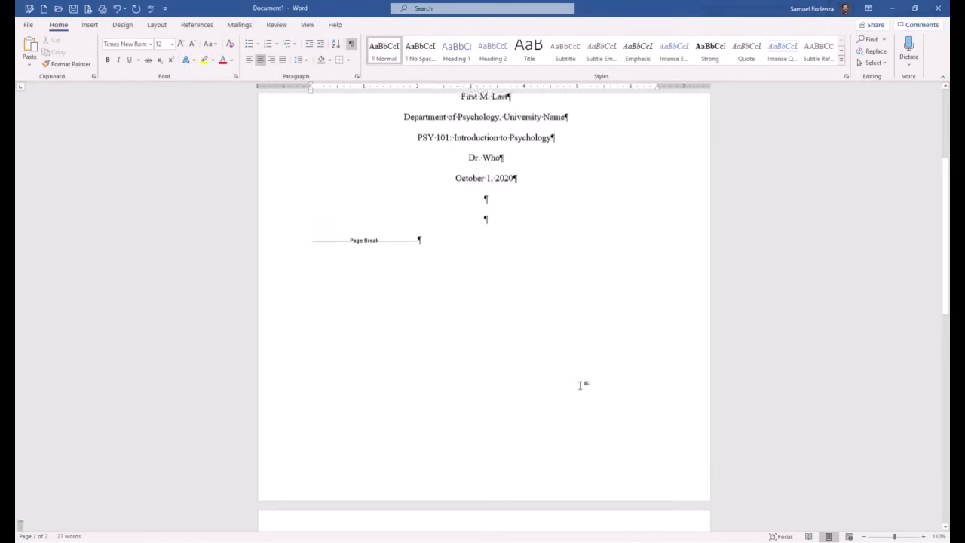
pyautogui.scroll(1, 581, 385)
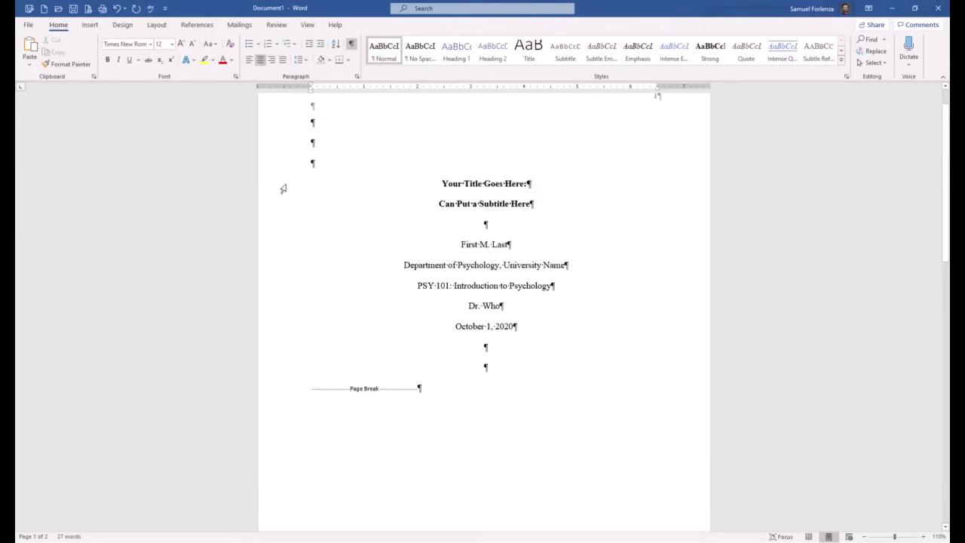
pyautogui.moveTo(282, 189); pyautogui.dragTo(276, 206)
pyautogui.scroll(-1, 286, 245)
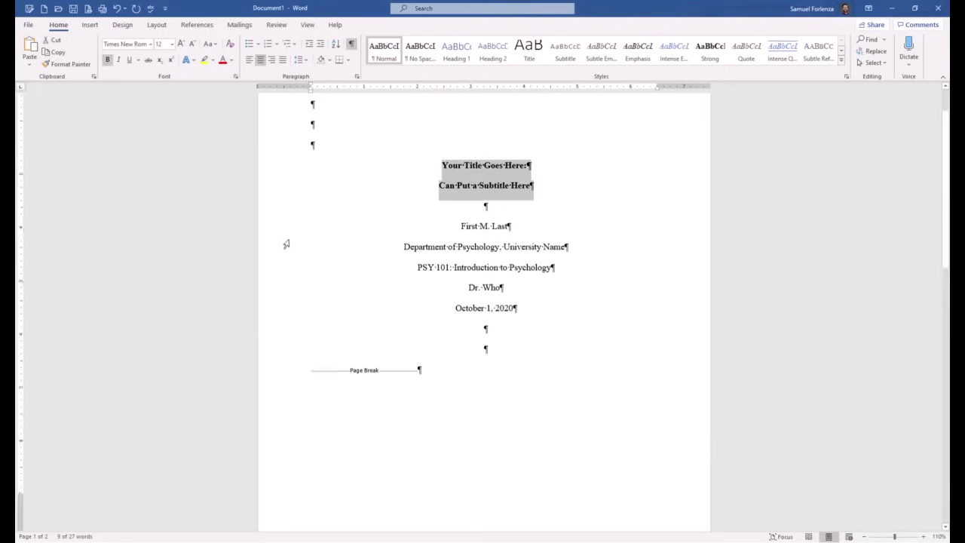
pyautogui.hotkey('ctrl', 'c')
pyautogui.scroll(-10, 286, 244)
pyautogui.click(558, 209)
pyautogui.hotkey('ctrl', 'v')
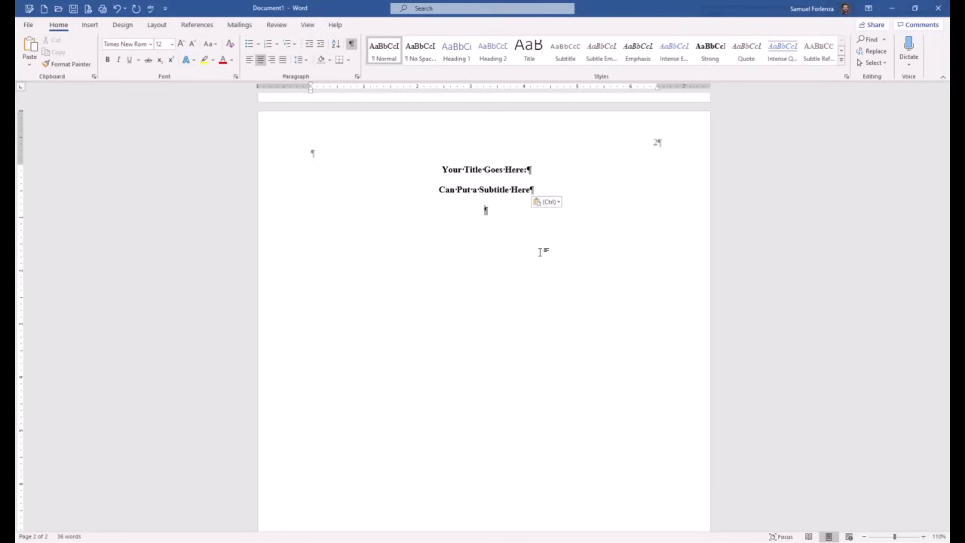
# Left-align and indent the paragraph below the page 2 title, and paste the prepared sample text with Level 1 to 5 headings over it.
pyautogui.hotkey('ctrl', 'l')
pyautogui.press('Tab')
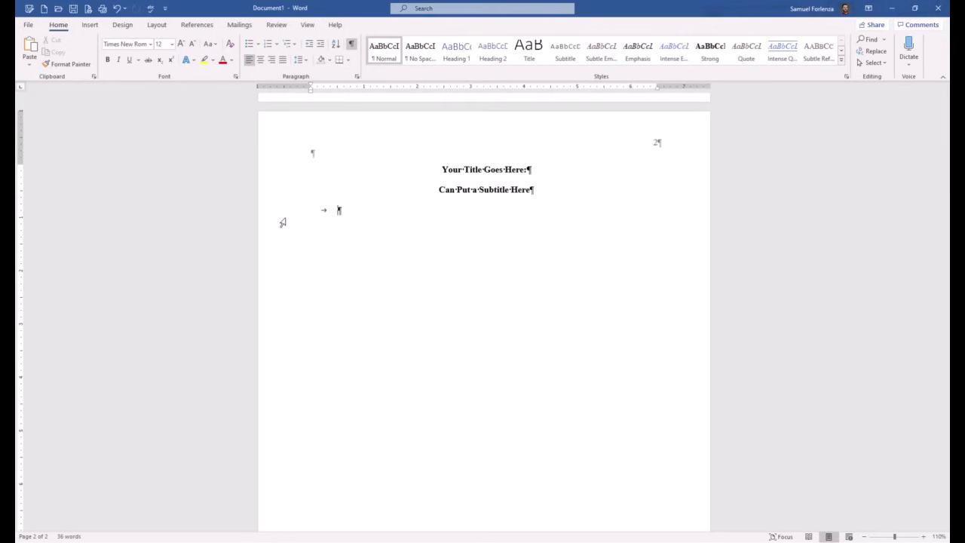
pyautogui.click(282, 222)
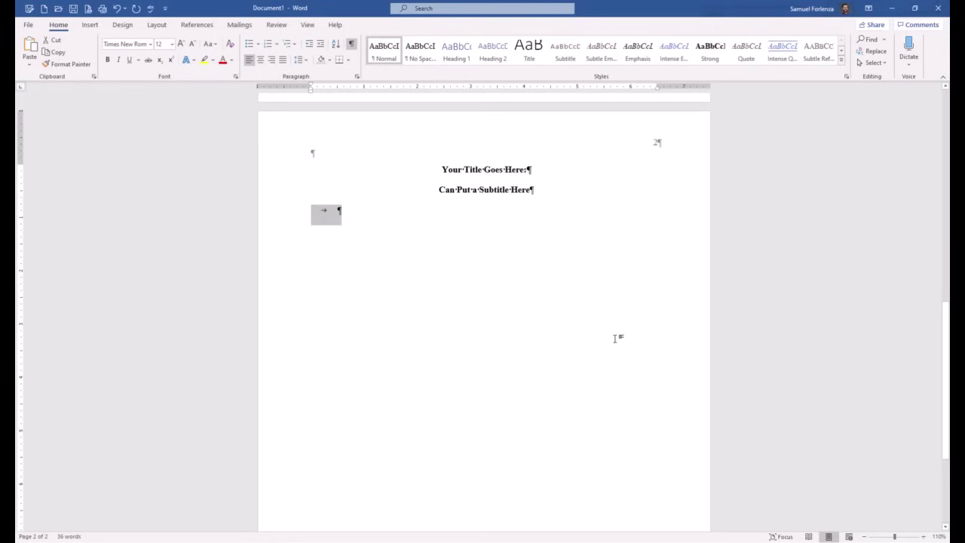
pyautogui.hotkey('ctrl', 'v')
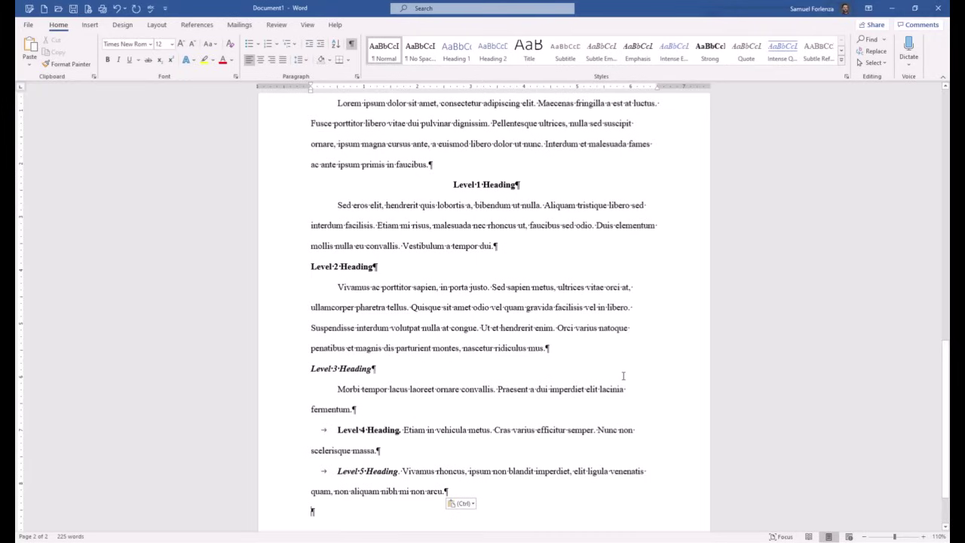
# Replace the "Level 1 Heading" text with "Methods" and the "Level 2 Heading" text with "Procedures".
pyautogui.click(278, 188)
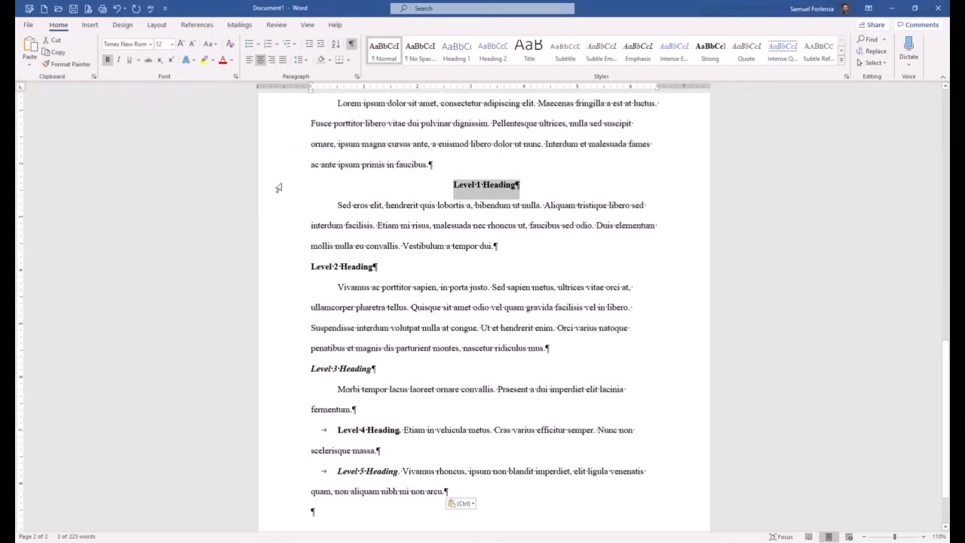
pyautogui.write('Methods')
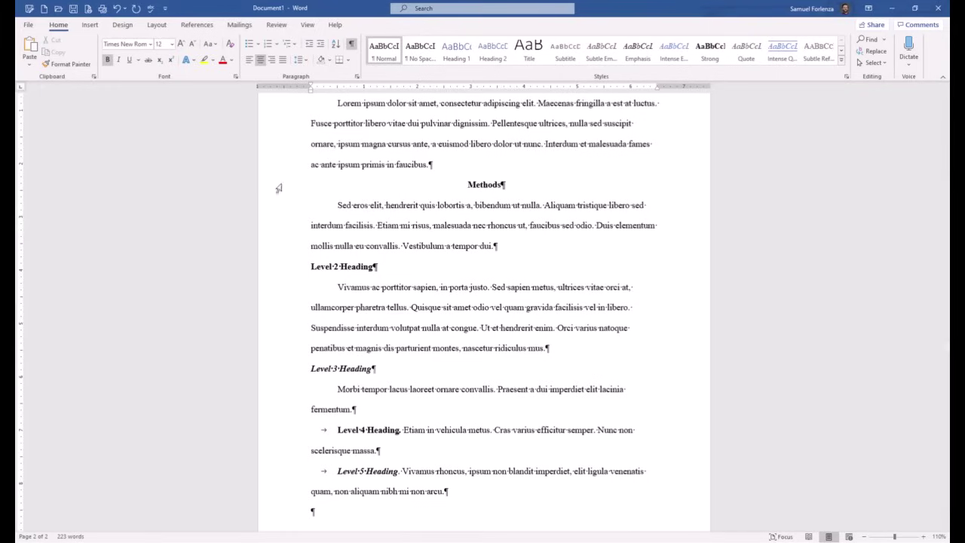
pyautogui.click(283, 266)
pyautogui.write('Procedures¶')
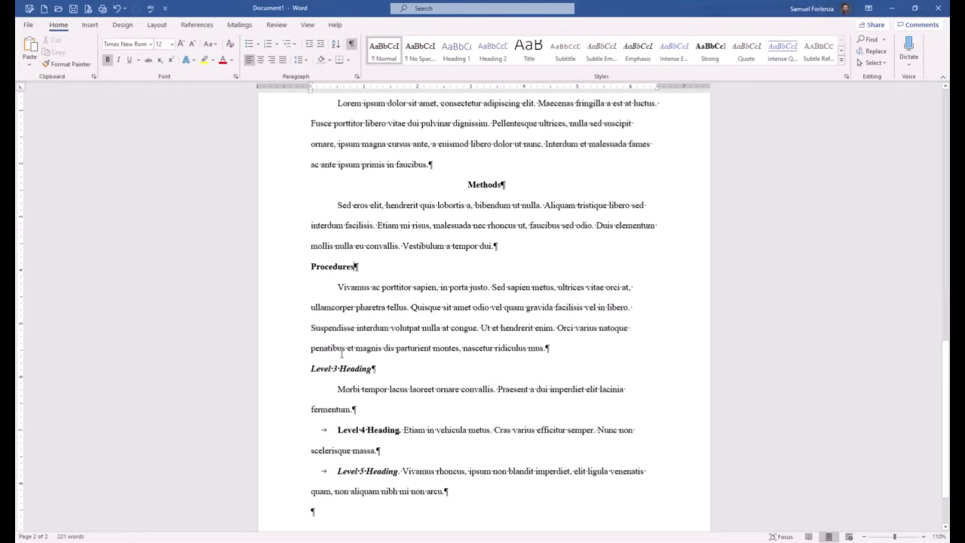
# Replace the "Level 3 Heading" text on page 2 with "Conditions".
pyautogui.click(282, 370)
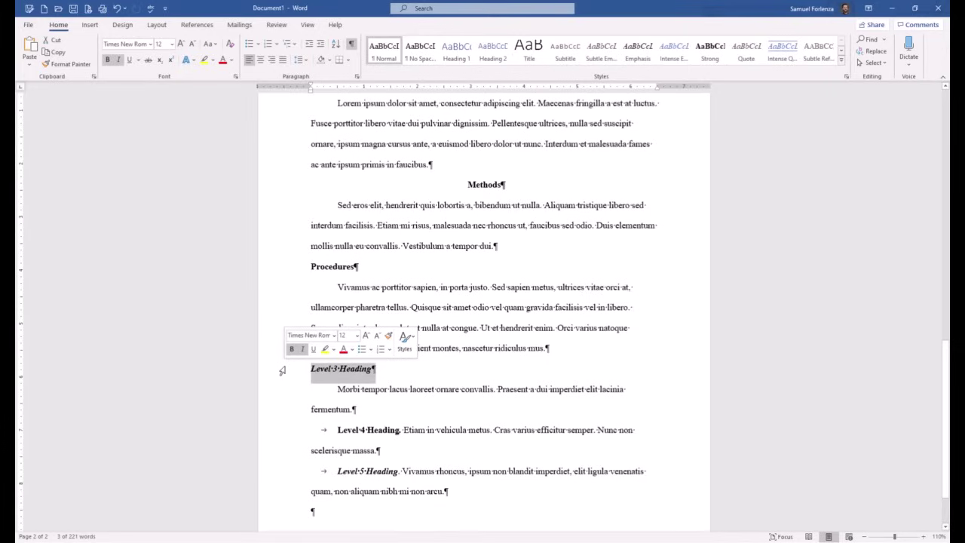
pyautogui.write('Conditions¶')
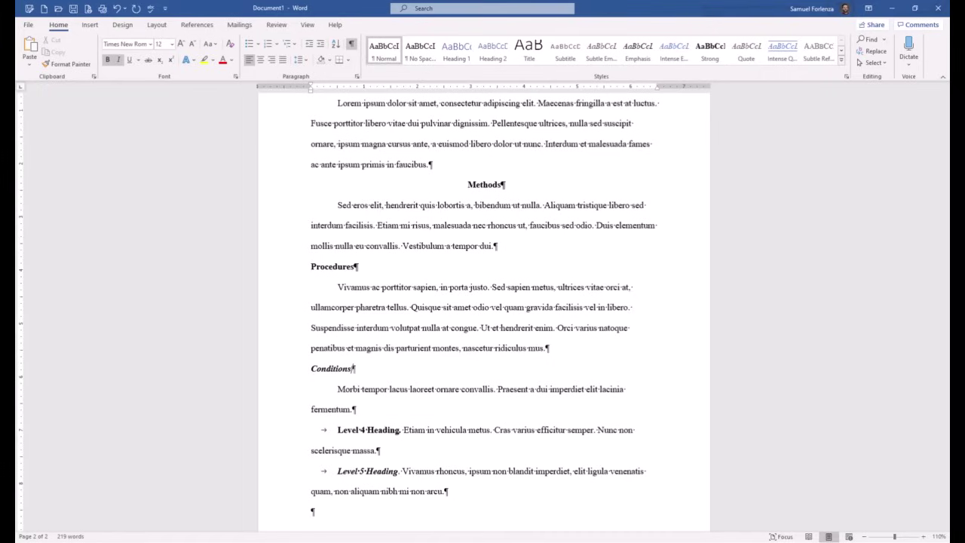
pyautogui.scroll(-1, 279, 372)
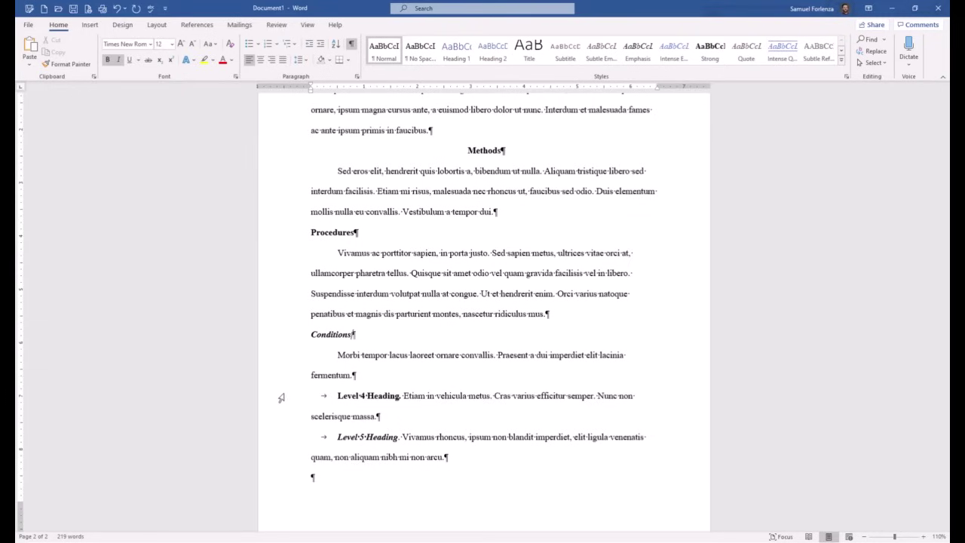
pyautogui.scroll(1, 640, 336)
pyautogui.click(673, 329)
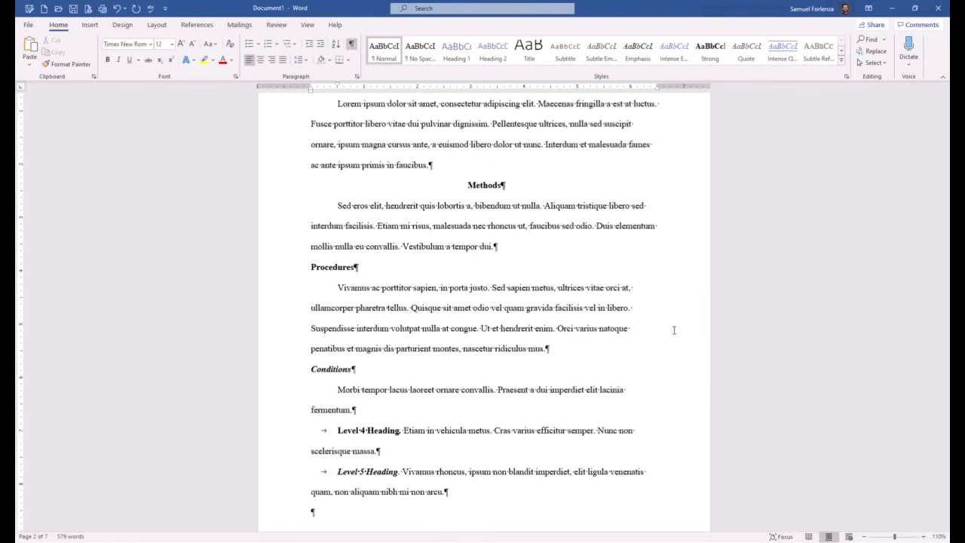
# Examine the layout of the References page and the Footnotes page that follow the body text.
pyautogui.scroll(-8, 663, 336)
pyautogui.scroll(-4, 657, 347)
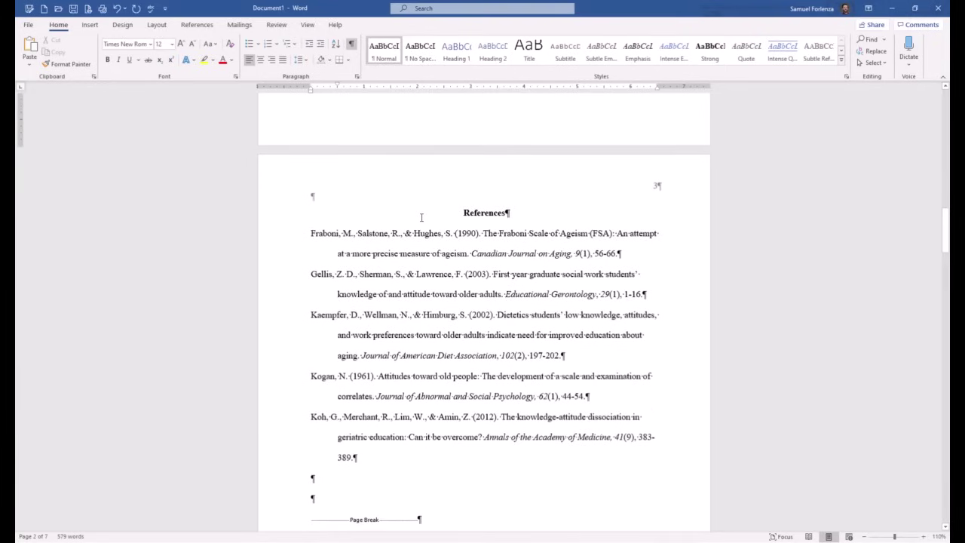
pyautogui.scroll(-1, 413, 223)
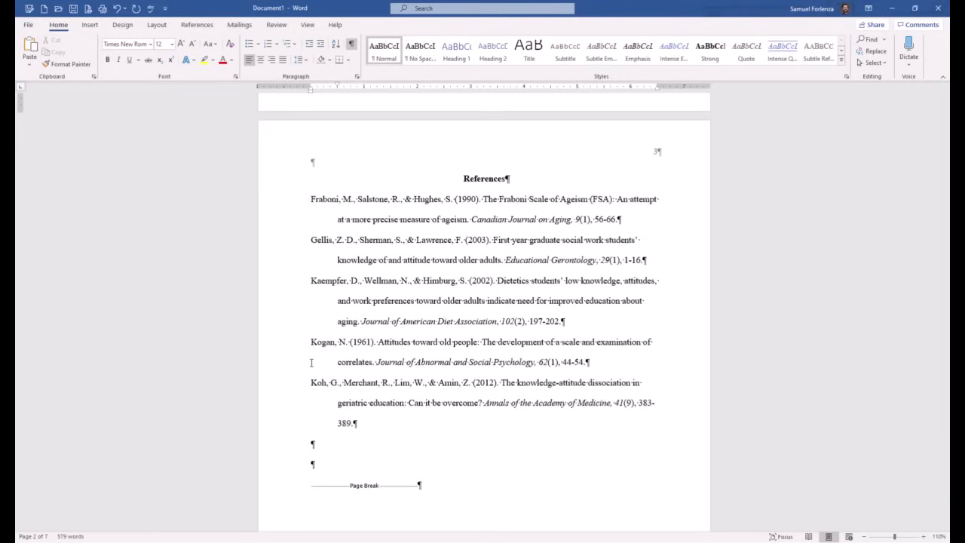
pyautogui.scroll(-6, 311, 363)
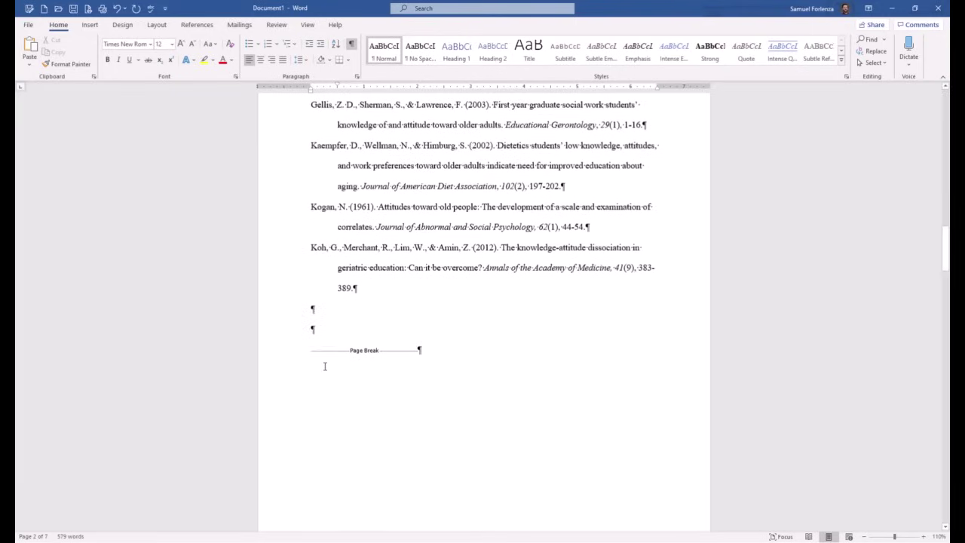
pyautogui.scroll(-5, 325, 366)
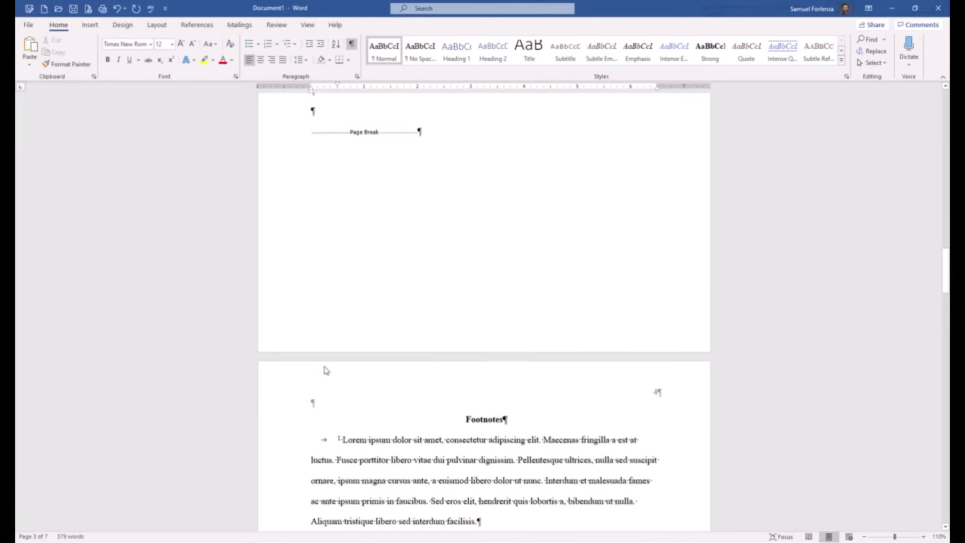
pyautogui.scroll(-4, 325, 366)
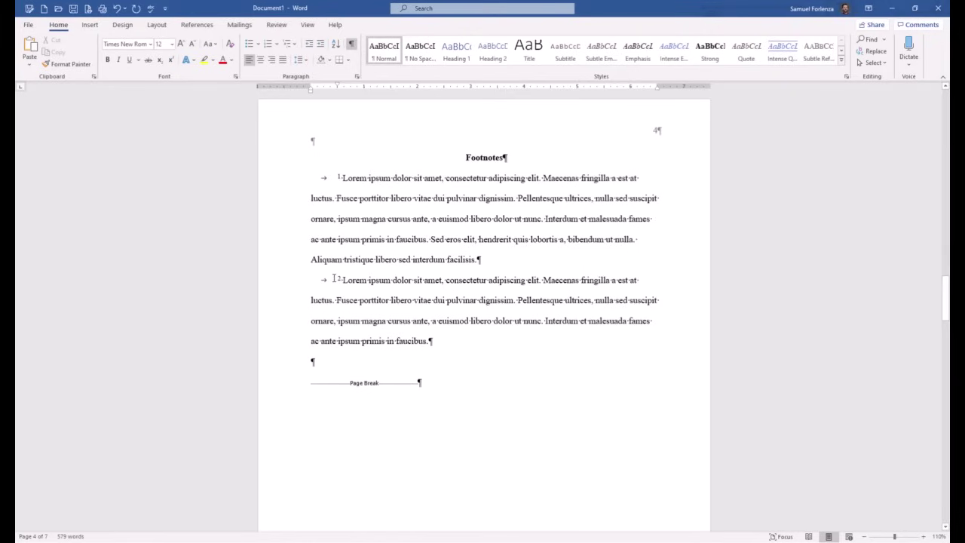
pyautogui.scroll(-1, 362, 294)
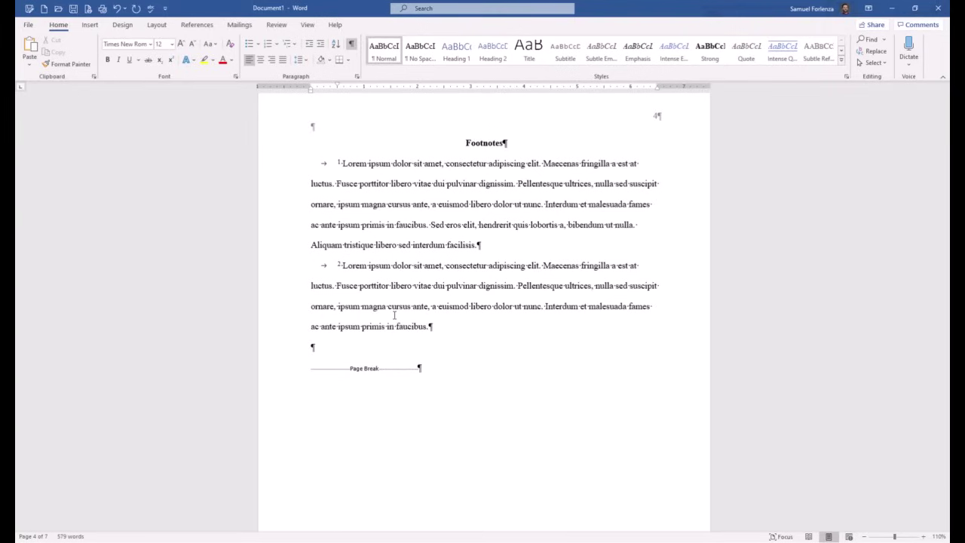
# Examine the Table 1 and Figure 1 pages, including their numbers, titles and notes.
pyautogui.scroll(-5, 407, 318)
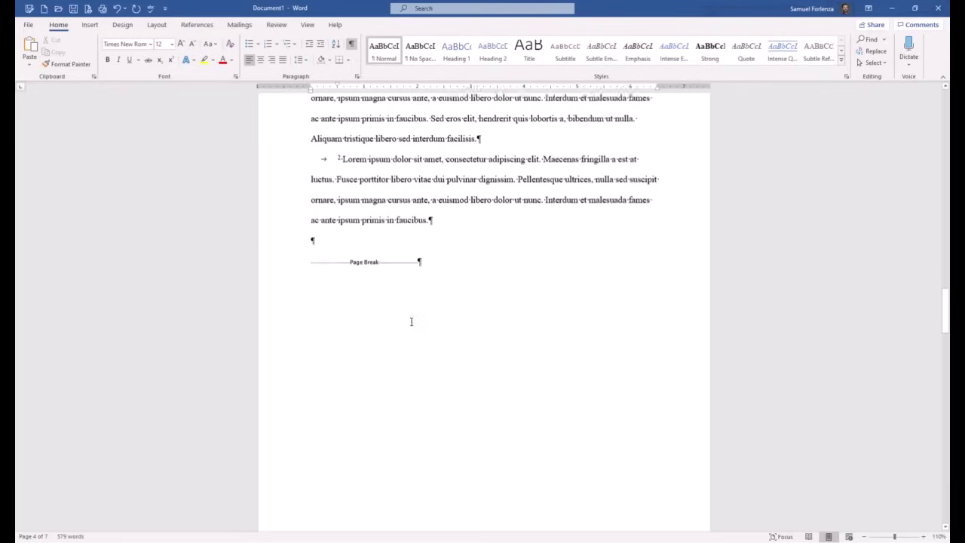
pyautogui.scroll(-3, 413, 322)
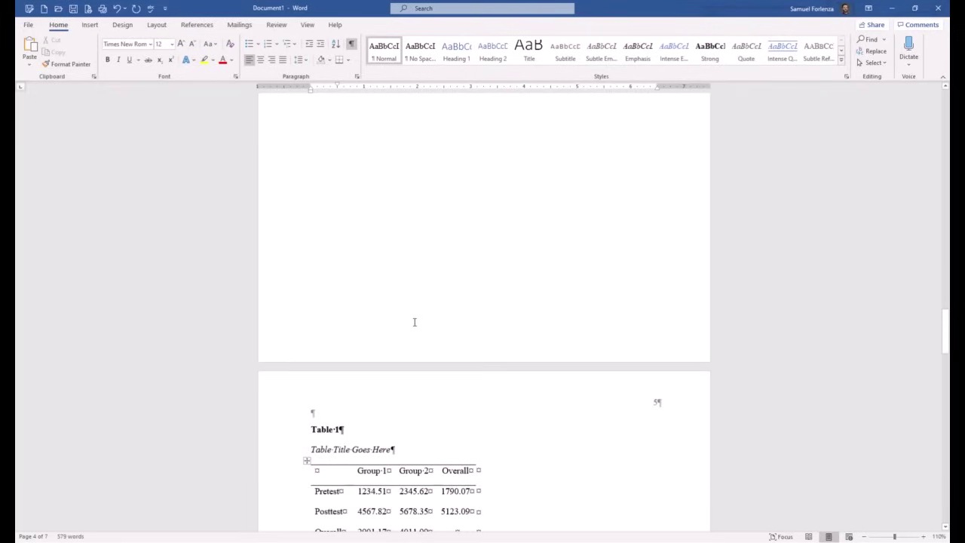
pyautogui.scroll(-4, 414, 322)
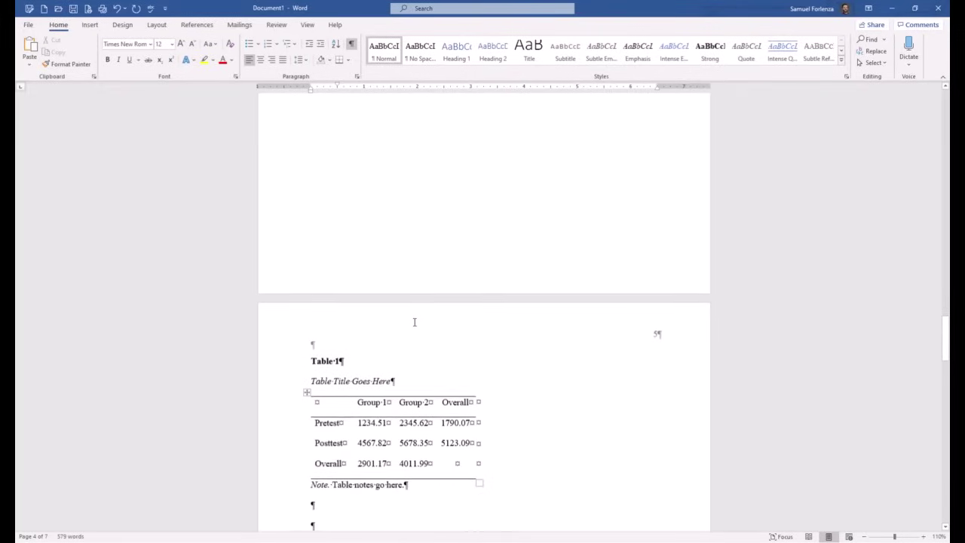
pyautogui.scroll(-3, 414, 322)
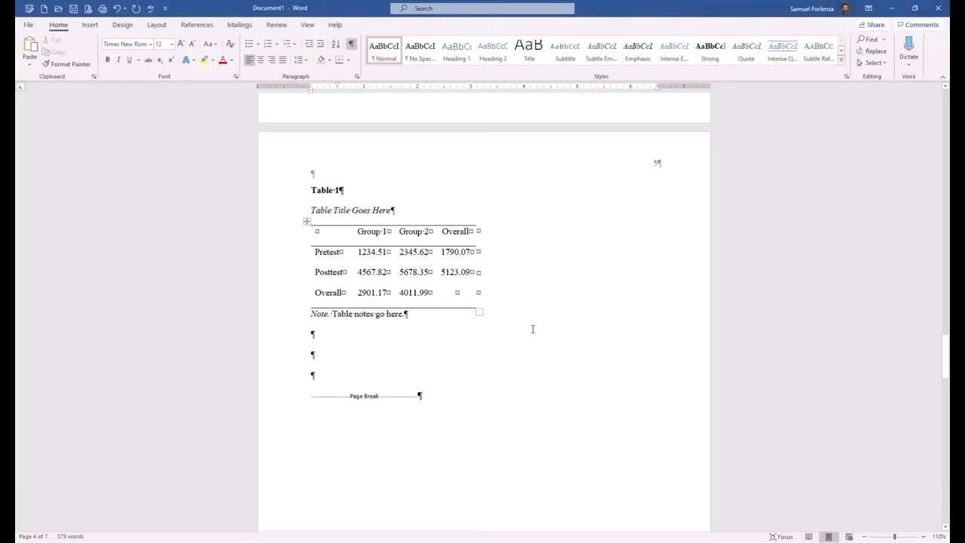
pyautogui.scroll(-8, 532, 329)
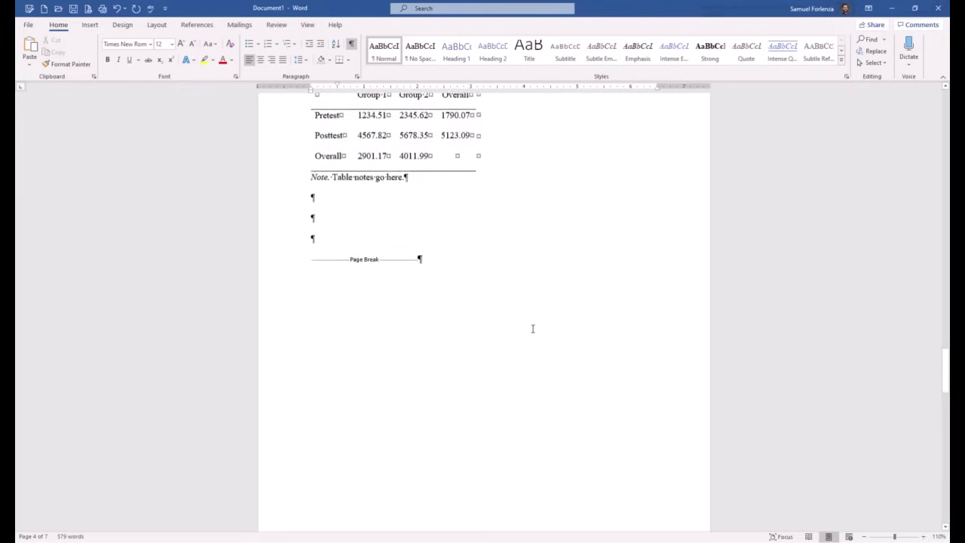
pyautogui.scroll(-6, 532, 328)
pyautogui.scroll(-3, 603, 329)
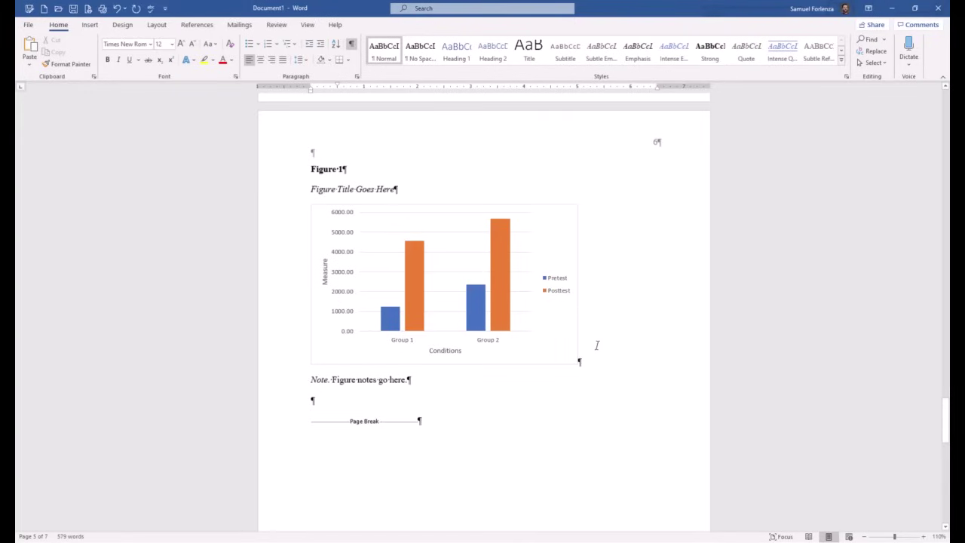
pyautogui.scroll(-3, 596, 345)
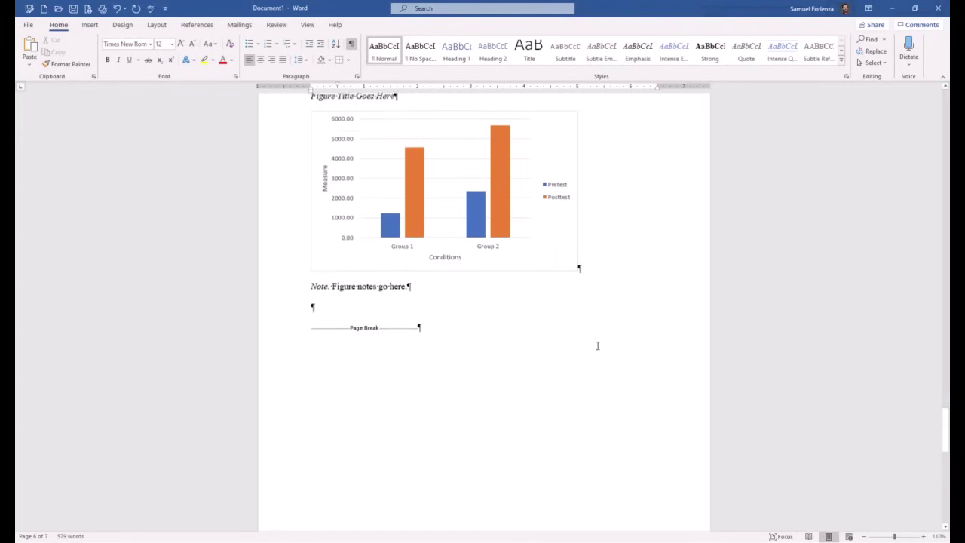
# Add the letter "A" to the "Appendix" label on the last page so it reads "Appendix A".
pyautogui.scroll(-2, 597, 345)
pyautogui.scroll(-4, 603, 345)
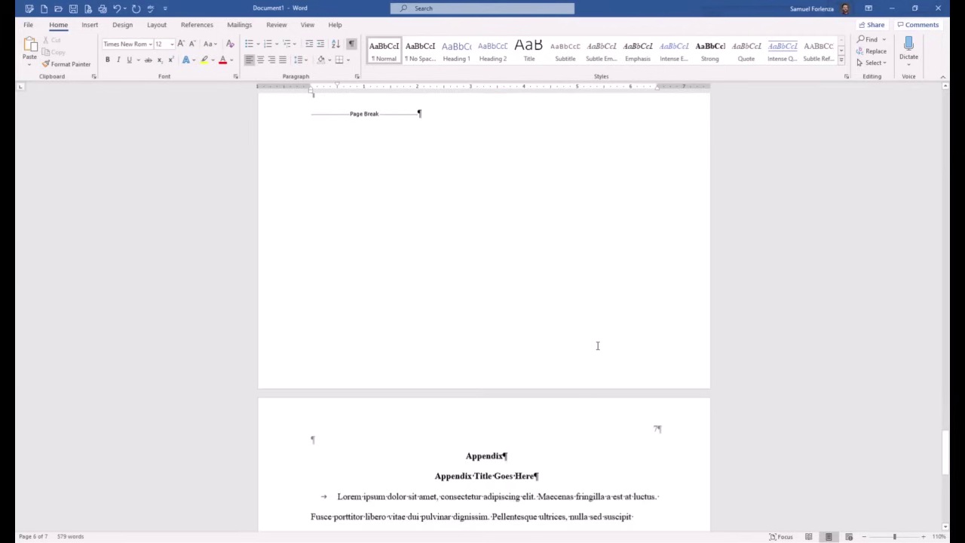
pyautogui.scroll(-3, 611, 345)
pyautogui.scroll(-4, 626, 345)
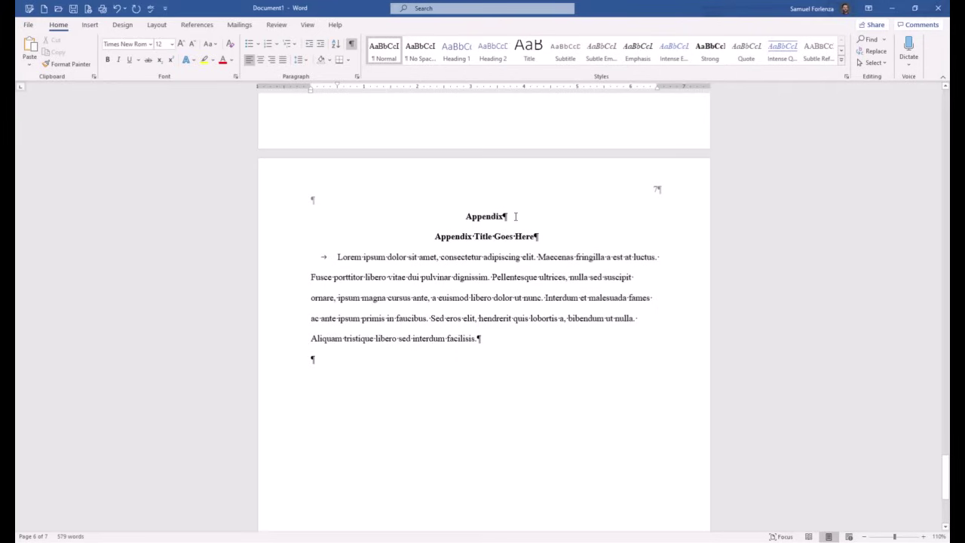
pyautogui.click(515, 216)
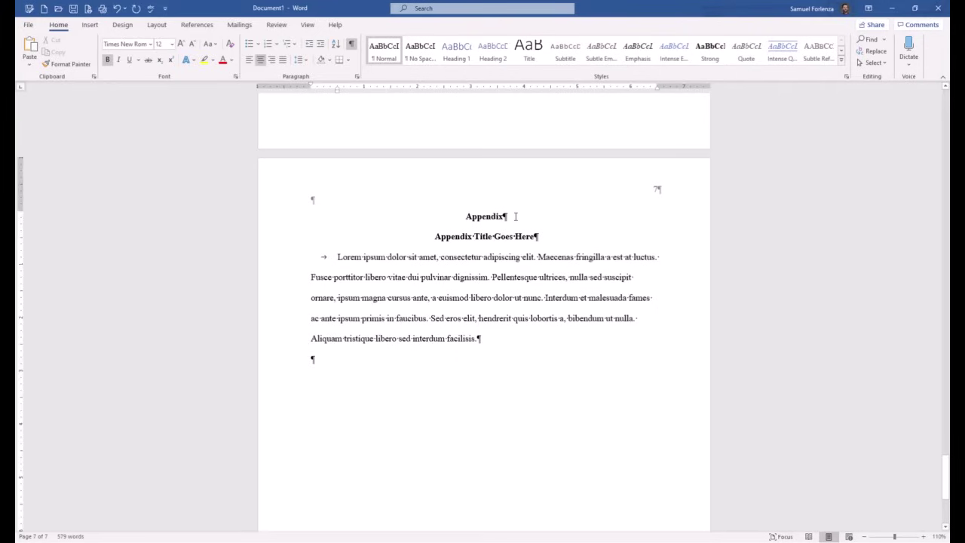
pyautogui.write('A')
pyautogui.scroll(-1, 542, 290)
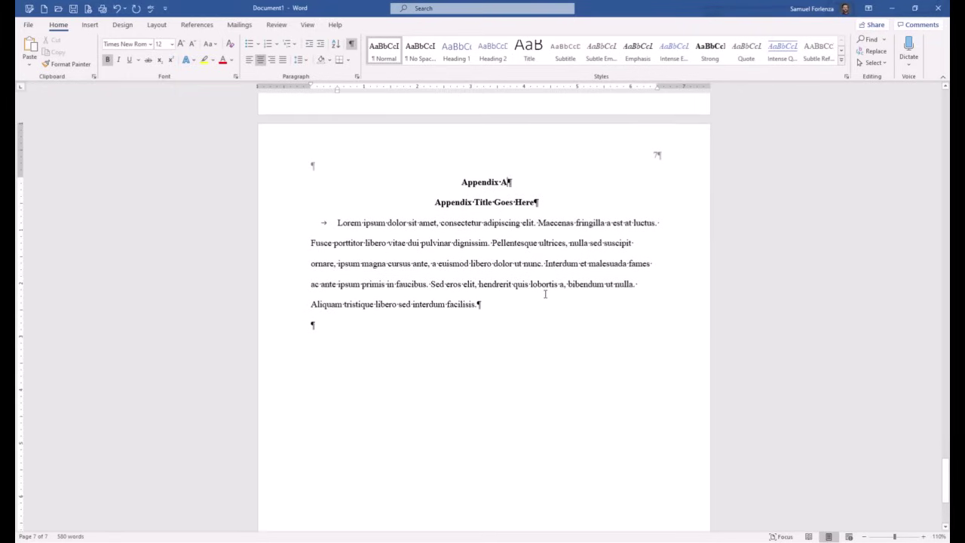
# Review the finished paper from the appendix back to the title page.
pyautogui.scroll(5, 544, 293)
pyautogui.scroll(7, 544, 293)
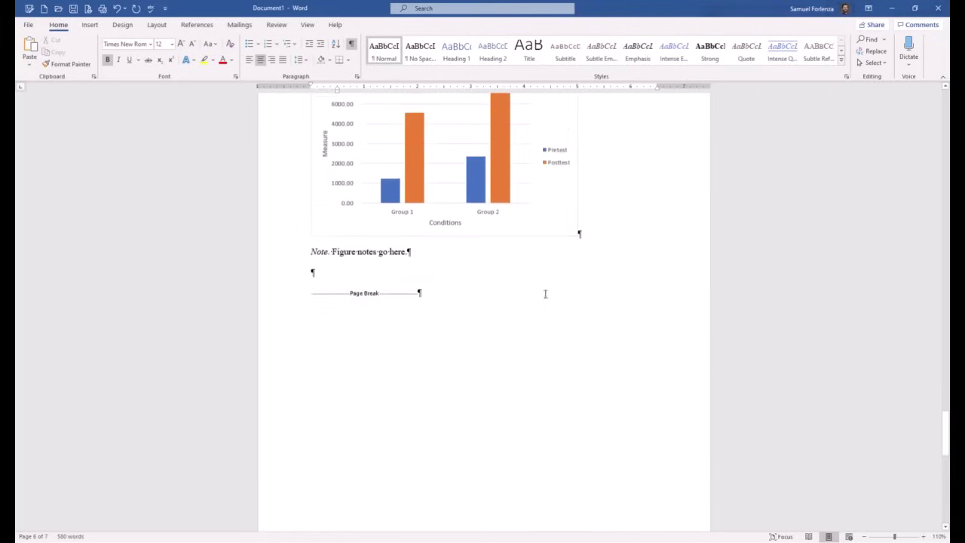
pyautogui.scroll(8, 545, 294)
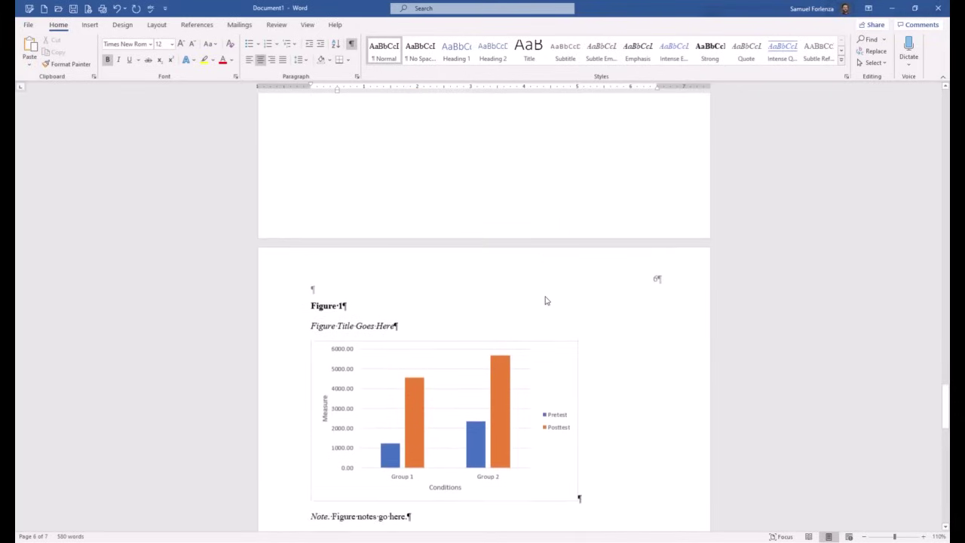
pyautogui.scroll(7, 545, 298)
pyautogui.scroll(10, 545, 296)
pyautogui.scroll(8, 545, 296)
pyautogui.scroll(10, 546, 296)
pyautogui.scroll(9, 546, 299)
pyautogui.scroll(15, 546, 296)
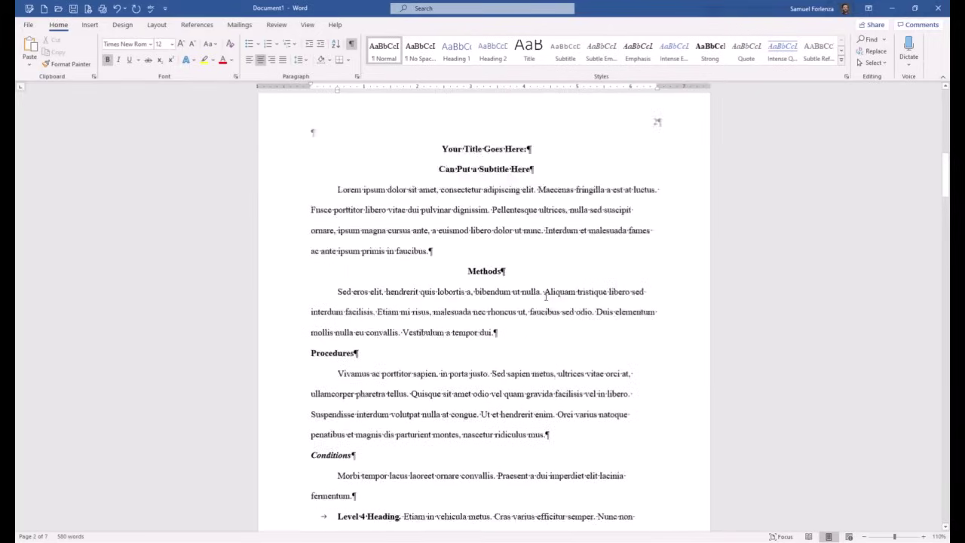
pyautogui.scroll(2, 546, 296)
pyautogui.scroll(14, 546, 297)
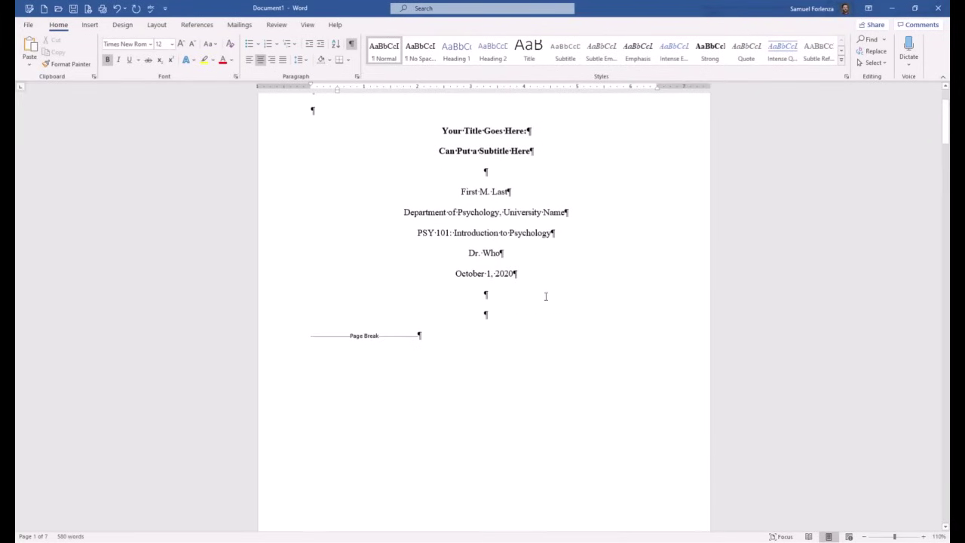
pyautogui.scroll(3, 545, 296)
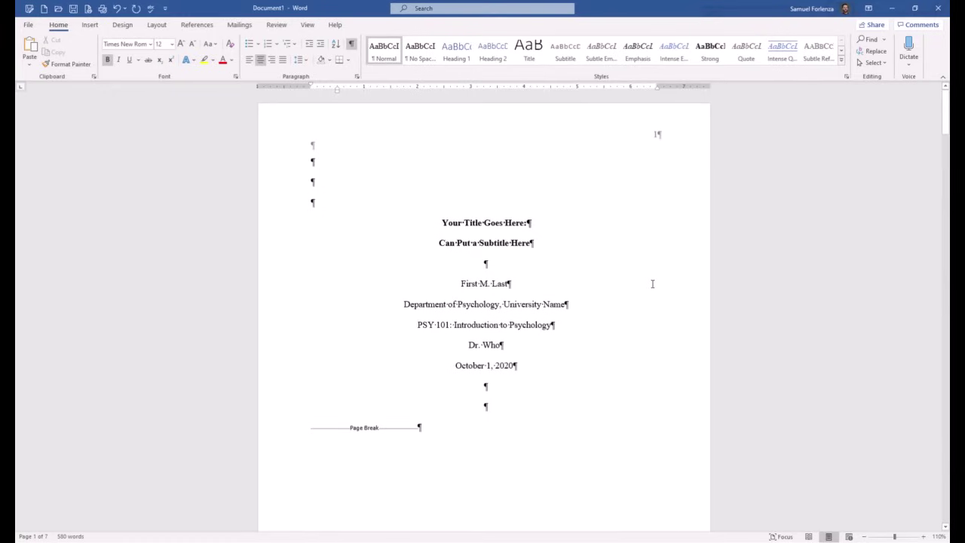